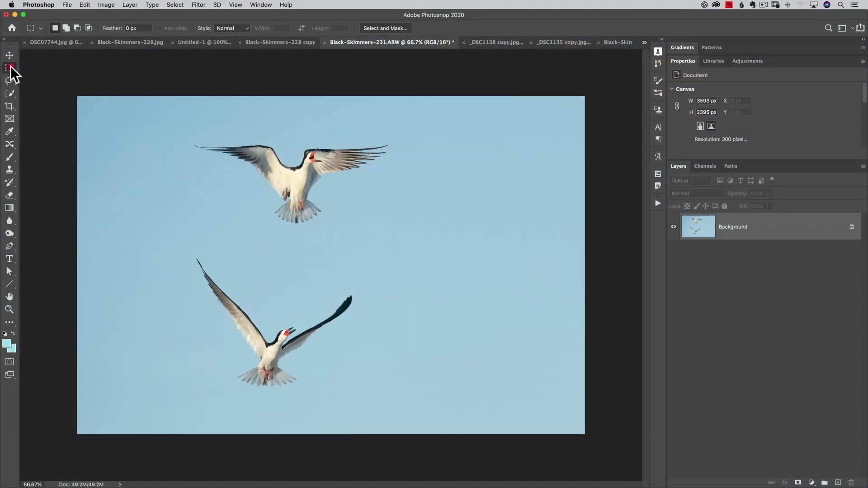
Draw a full-width rectangular marquee over the photo's lower half, enclosing the lower bird
left_click_drag(10, 66, 53, 66)
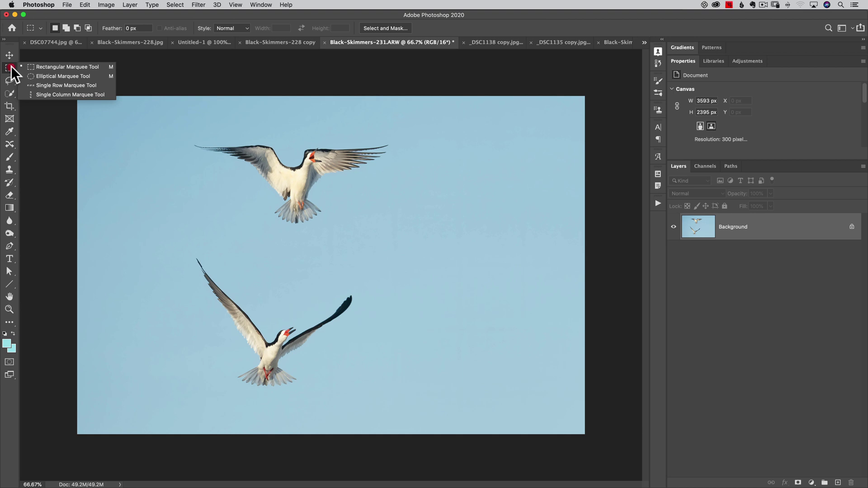
left_click(101, 66)
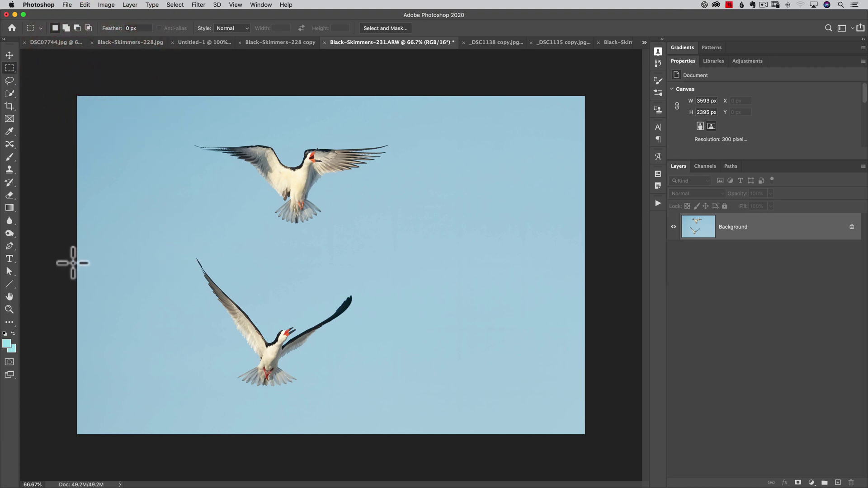
left_click_drag(74, 253, 632, 464)
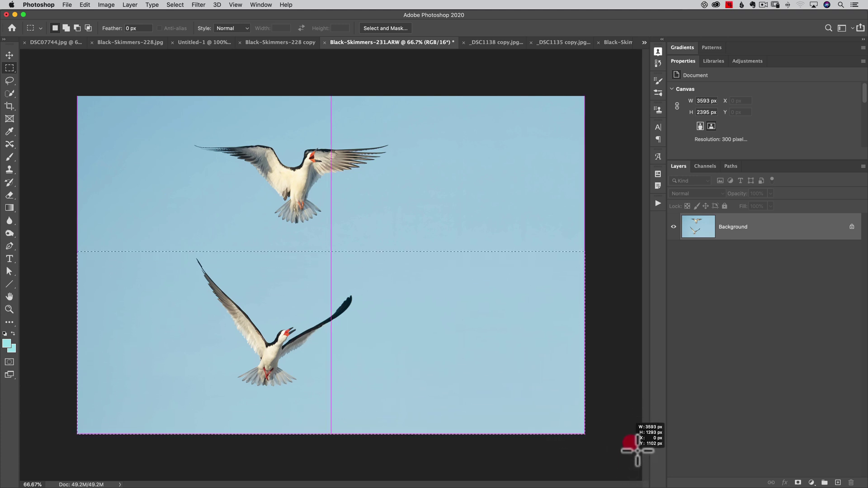
left_click_drag(632, 465, 636, 466)
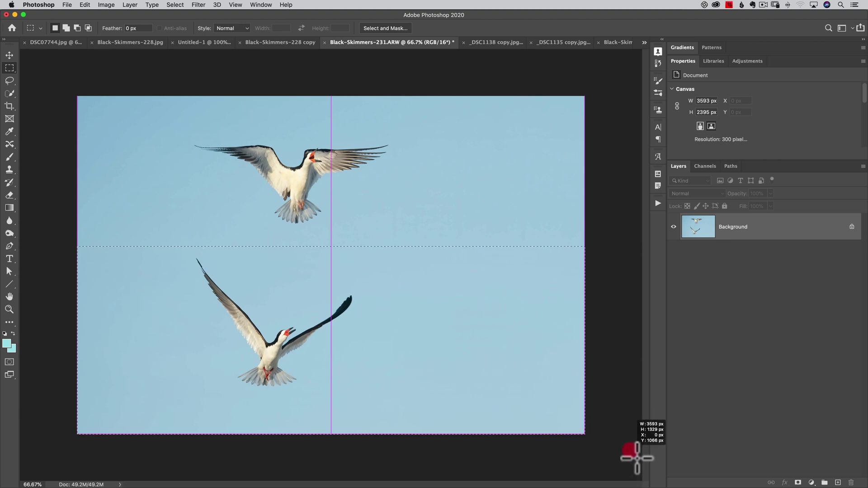
mouse_move(636, 466)
left_mouse_down()
mouse_move(654, 400)
mouse_move(642, 468)
left_mouse_up()
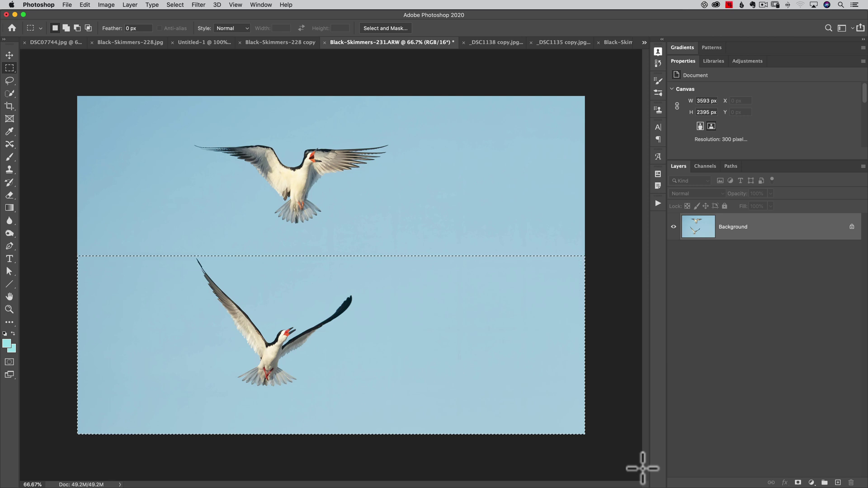
Move the selected lower band up about 200 px with the Move Tool, then deselect
left_click(9, 54)
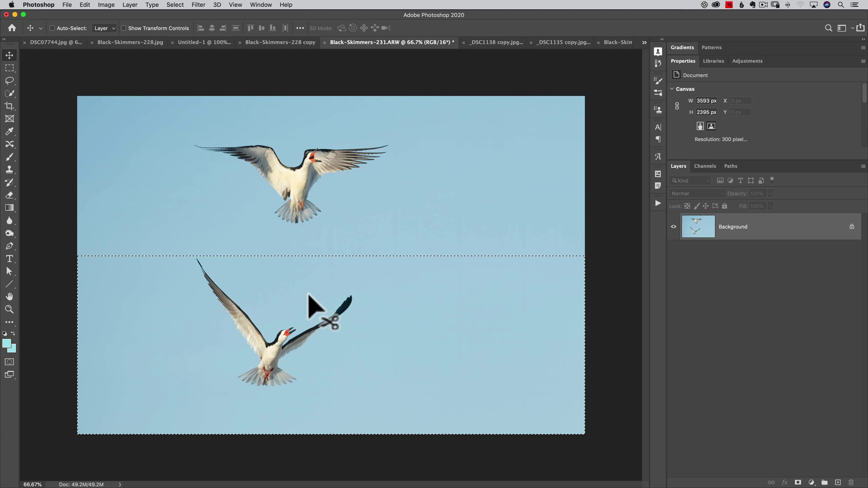
left_click_drag(308, 295, 309, 267)
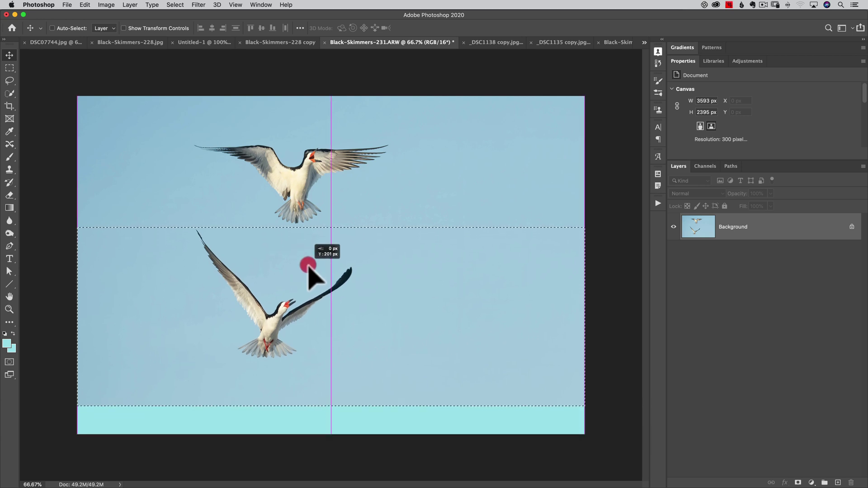
left_click_drag(309, 267, 308, 267)
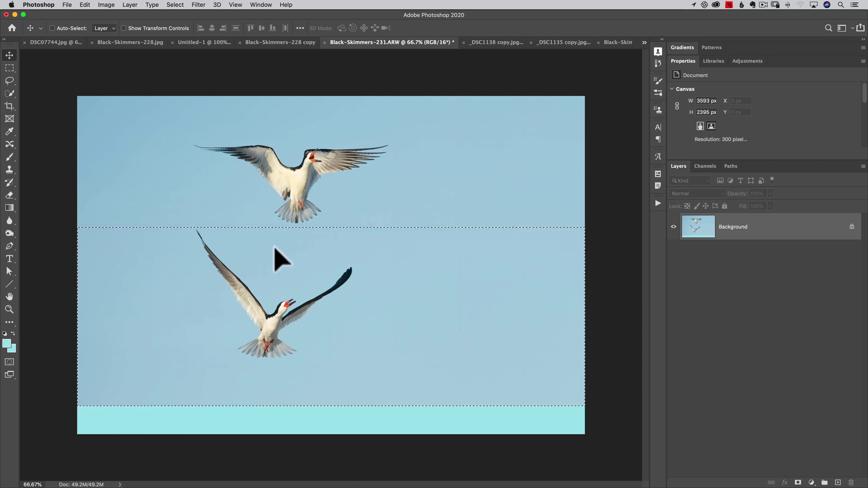
key("super+d")
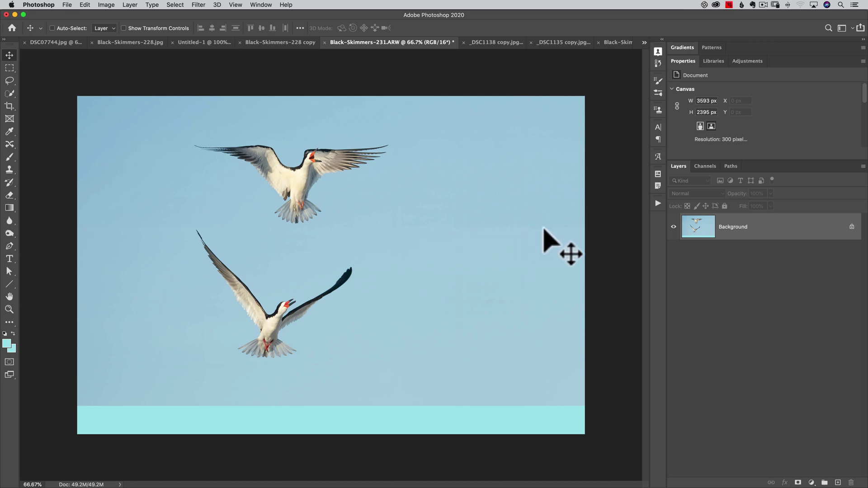
Undo the band shift, clear the selection, and reset colours to default black and white
key("super+shift+d")
key("super+z")
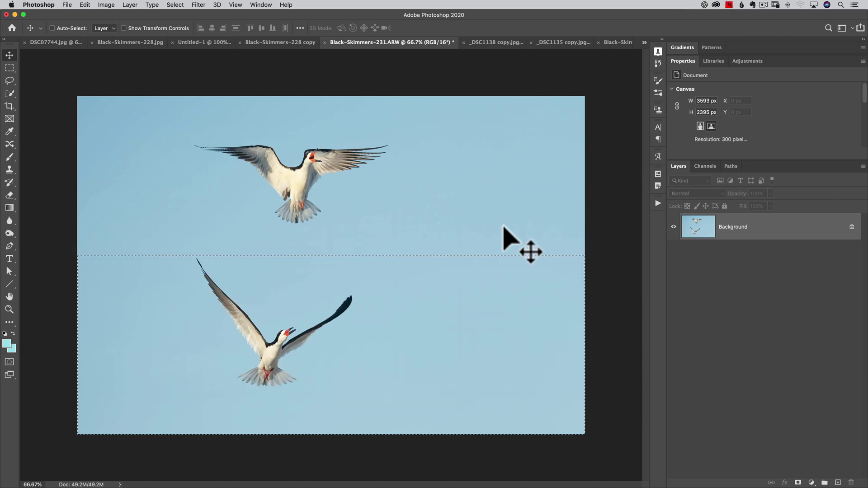
key("super+d")
key("d")
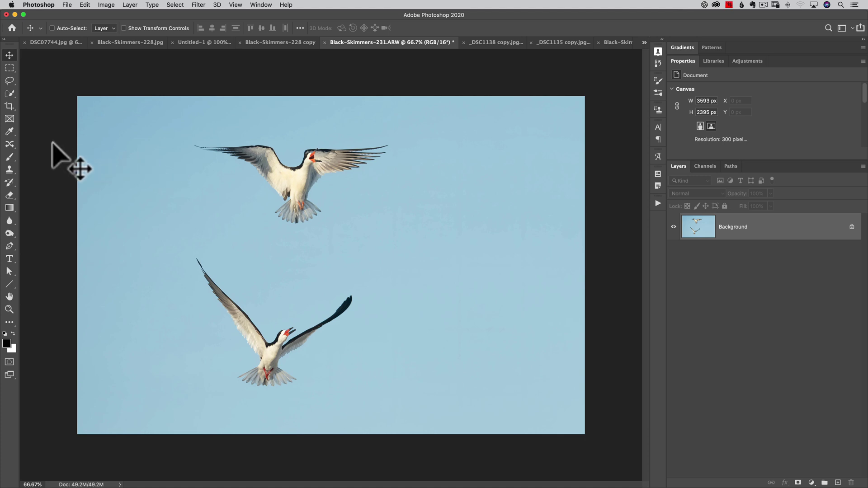
left_click(10, 144)
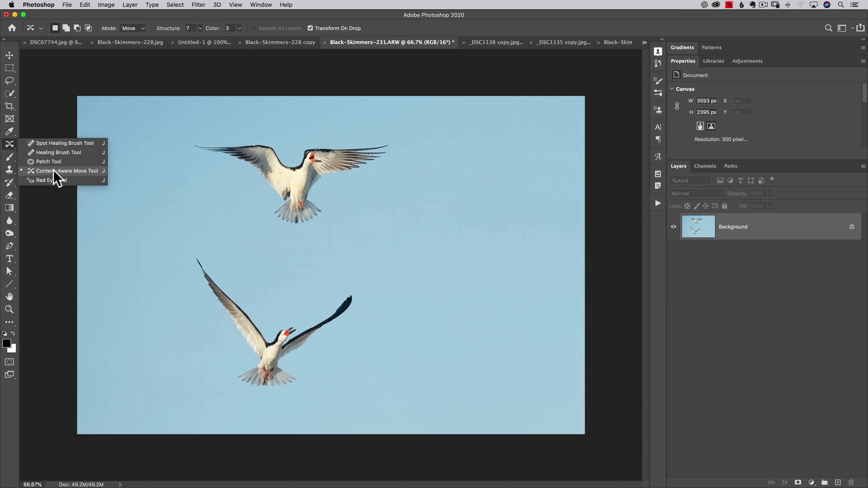
With the Content-Aware Move Tool, trace a close freehand outline around the lower bird
left_click(88, 170)
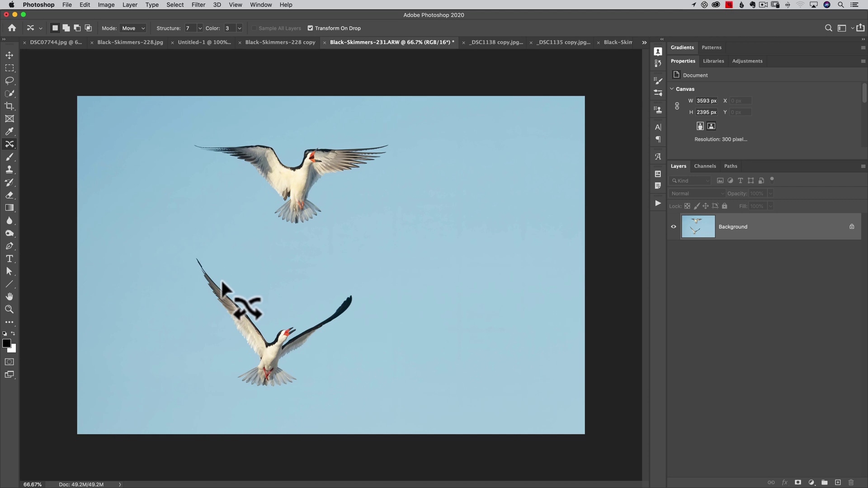
left_click_drag(434, 189, 334, 198)
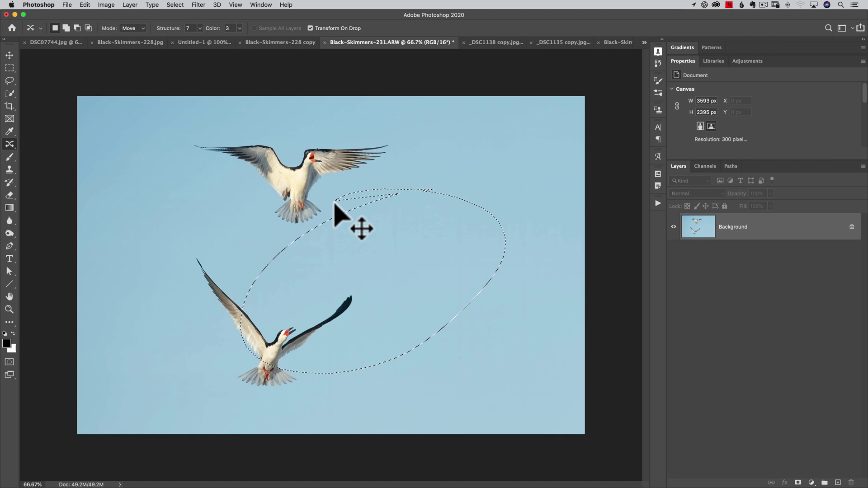
left_click(286, 239)
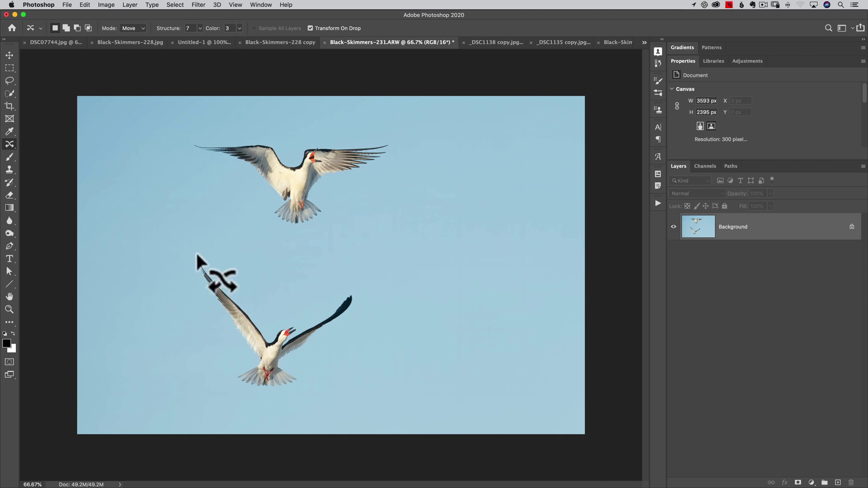
mouse_move(192, 253)
left_mouse_down()
mouse_move(268, 332)
mouse_move(303, 326)
mouse_move(351, 293)
mouse_move(342, 321)
mouse_move(291, 360)
mouse_move(297, 397)
mouse_move(225, 381)
mouse_move(240, 345)
mouse_move(191, 270)
mouse_move(191, 253)
left_mouse_up()
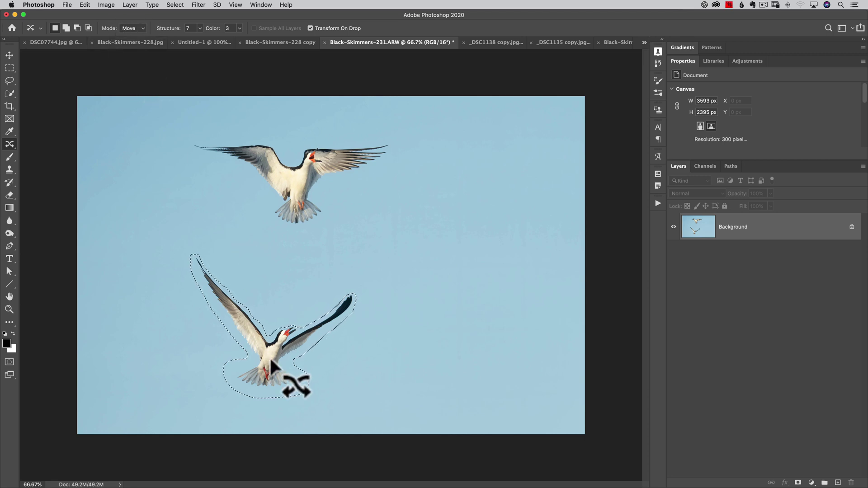
Drag the outlined bird up just beneath the upper bird and commit the content-aware move
mouse_move(270, 361)
left_mouse_down()
mouse_move(293, 271)
mouse_move(268, 261)
left_mouse_up()
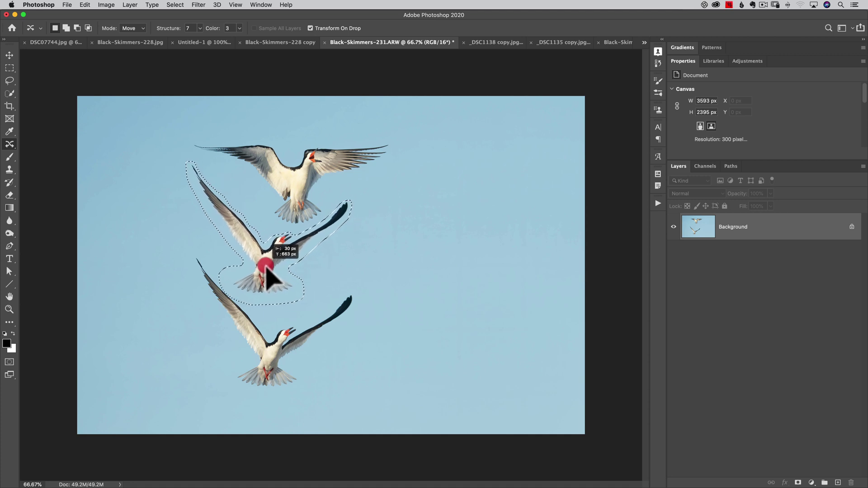
mouse_move(268, 261)
left_mouse_down()
mouse_move(263, 405)
mouse_move(269, 370)
left_mouse_up()
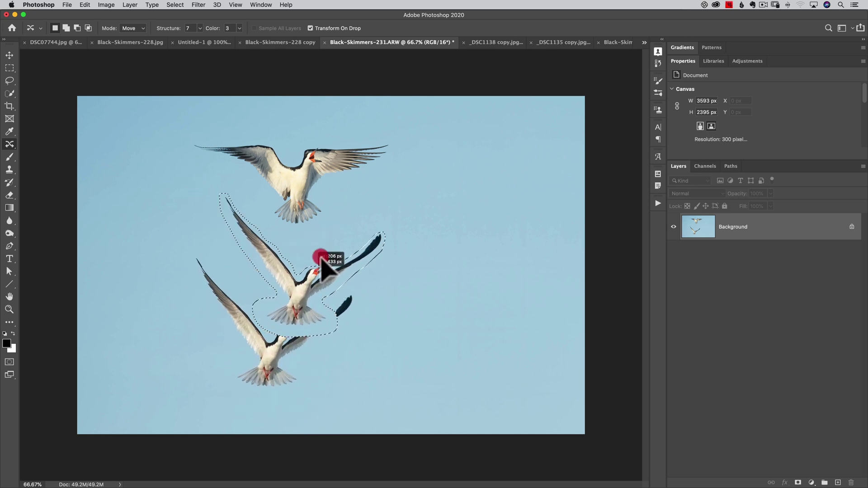
left_click_drag(321, 260, 266, 267)
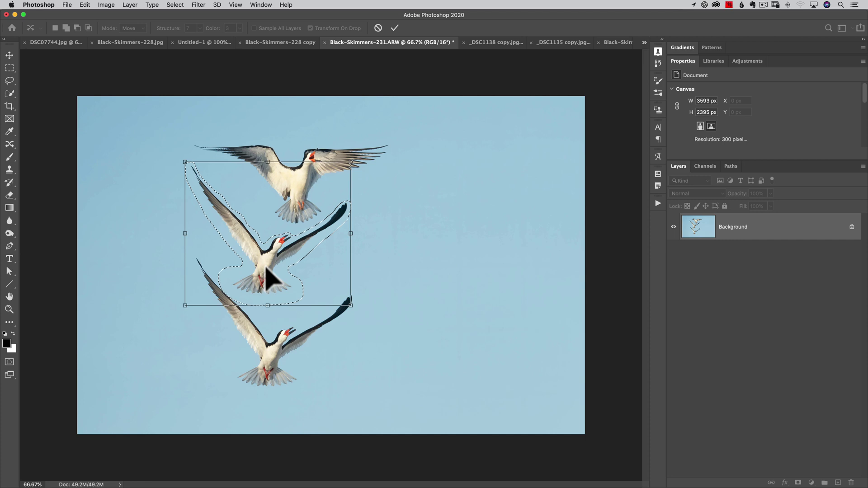
left_click(394, 28)
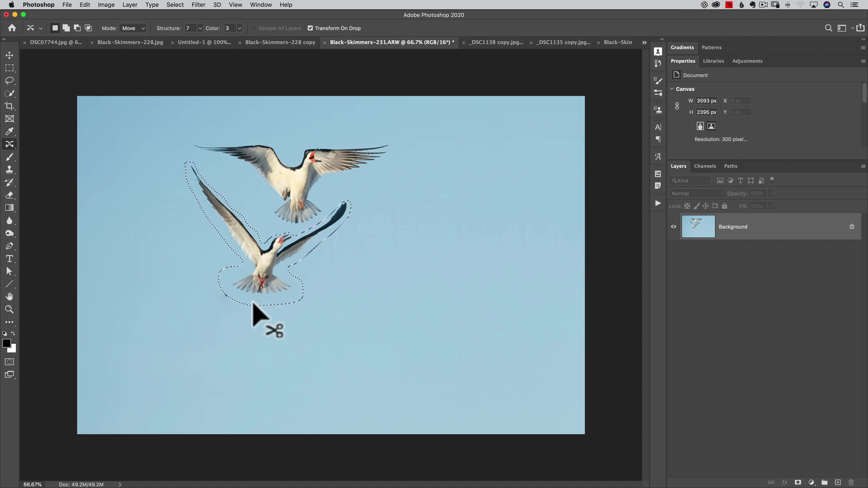
Switch from Photoshop to Google Chrome while the content-aware move finishes
key("super+Tab")
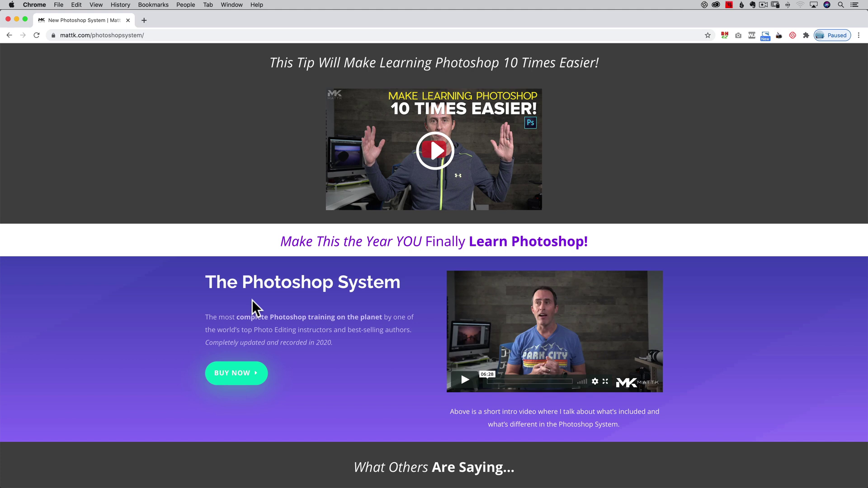
Scroll through the Photoshop System course page in Chrome, then return to Photoshop
scroll(251, 299, "down", 2)
scroll(252, 316, "down", 3)
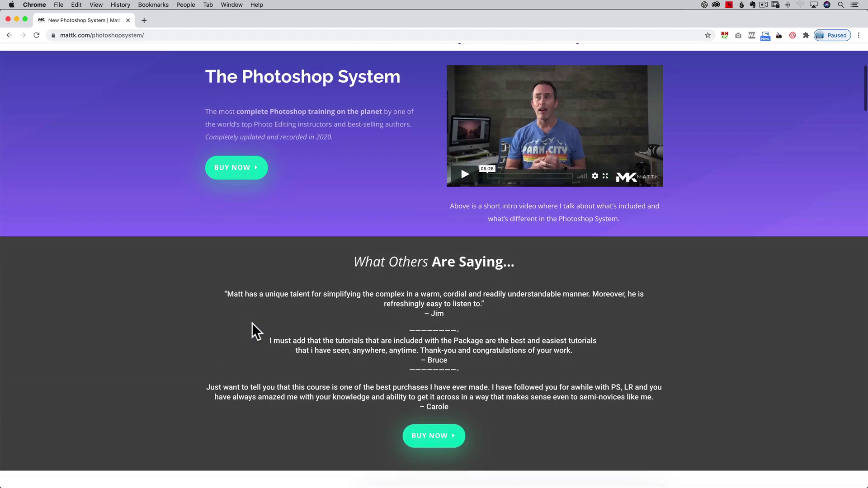
scroll(252, 326, "up", 5)
scroll(253, 326, "down", 1)
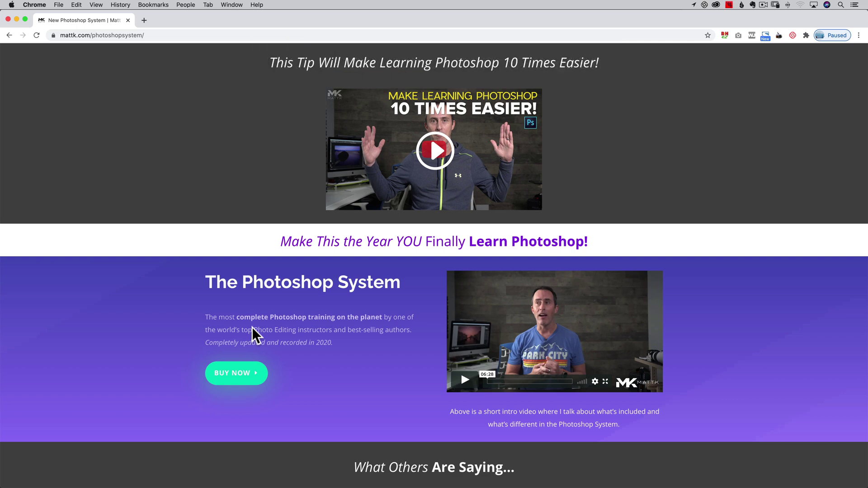
key("super+Tab")
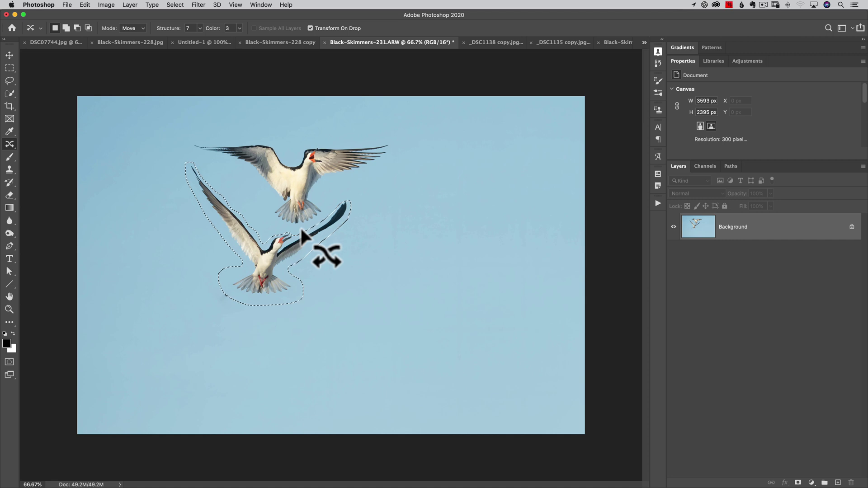
Zoom in to 200% and pan to inspect the moved bird's edges and the area below
scroll(301, 230, "up", 1)
scroll(301, 229, "up", 1)
mouse_move(271, 186)
left_mouse_down()
mouse_move(367, 322)
mouse_move(414, 299)
left_mouse_up()
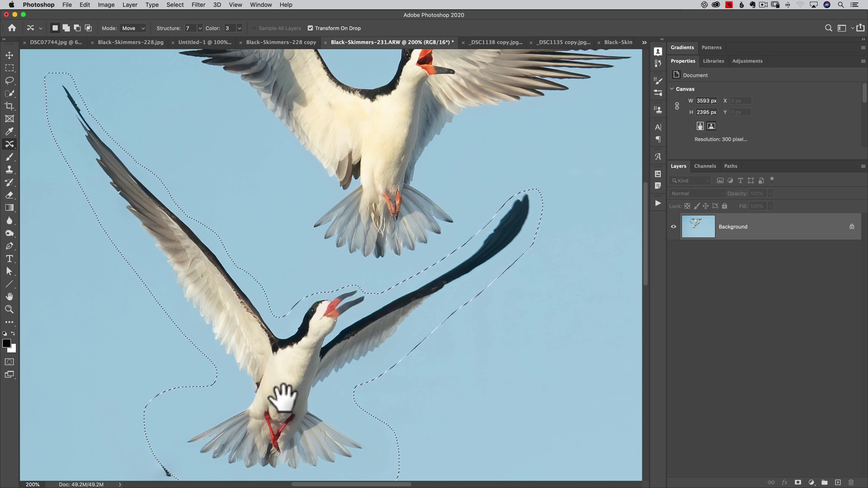
left_click_drag(282, 398, 311, 294)
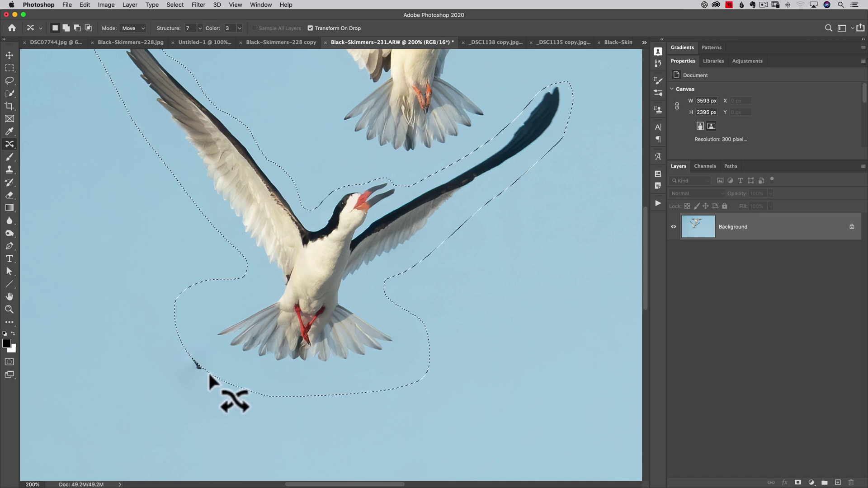
Zoom out to the whole photo, undo the earlier bird move, and drop the leftover selection
key("super+minus")
key("super+minus")
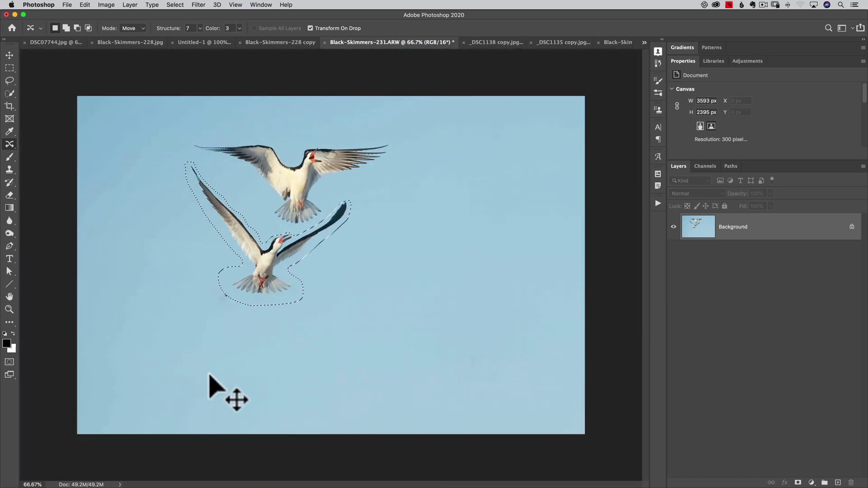
key("super+shift+z")
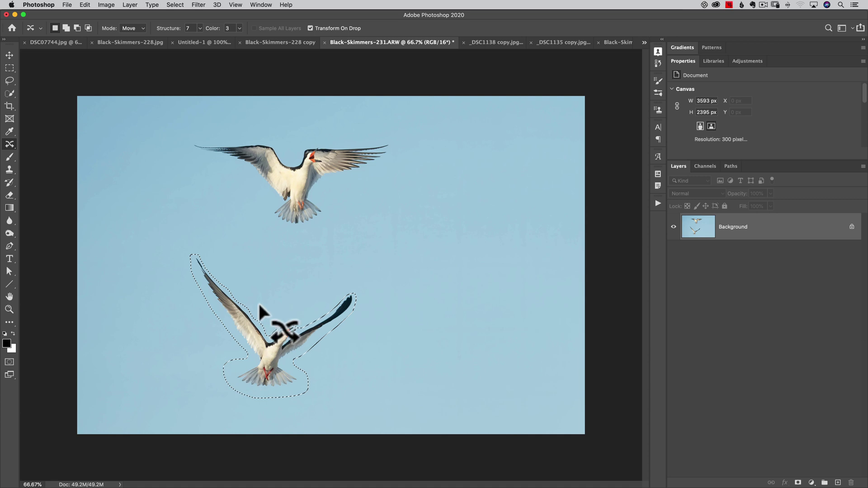
left_click(260, 297)
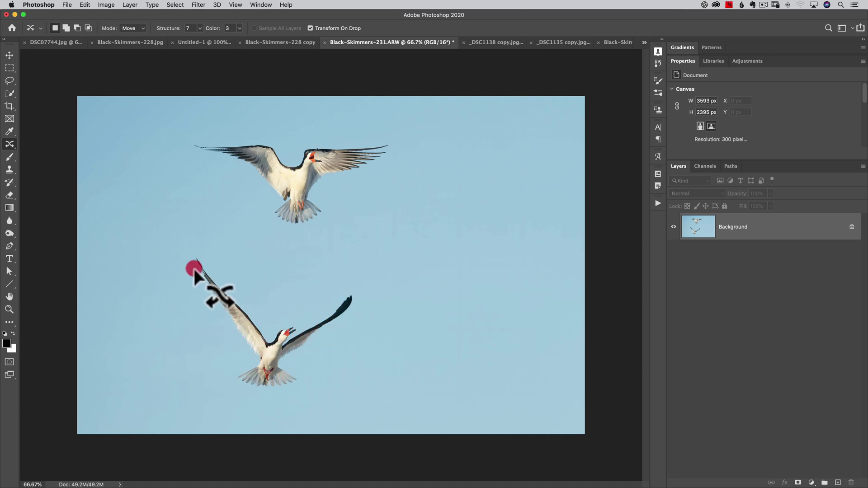
Re-outline the lower bird and move it up beneath the upper bird, committing the move
left_click_drag(193, 268, 266, 323)
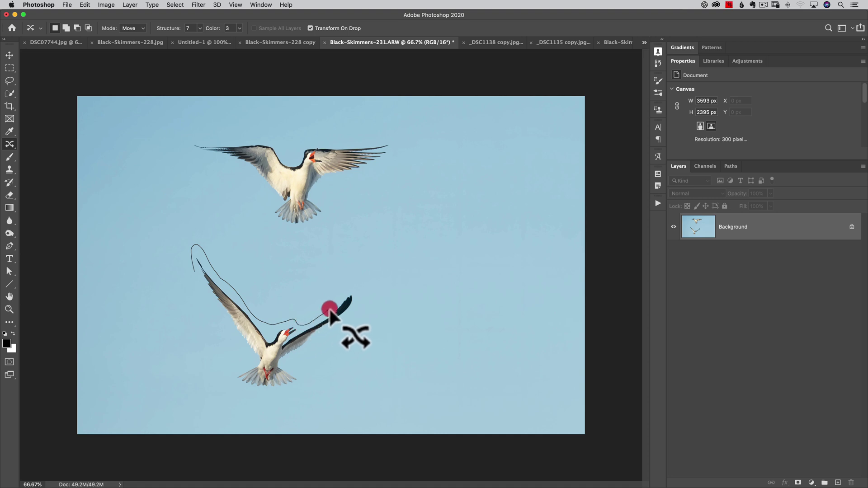
mouse_move(297, 322)
left_mouse_down()
mouse_move(361, 303)
mouse_move(277, 399)
left_mouse_up()
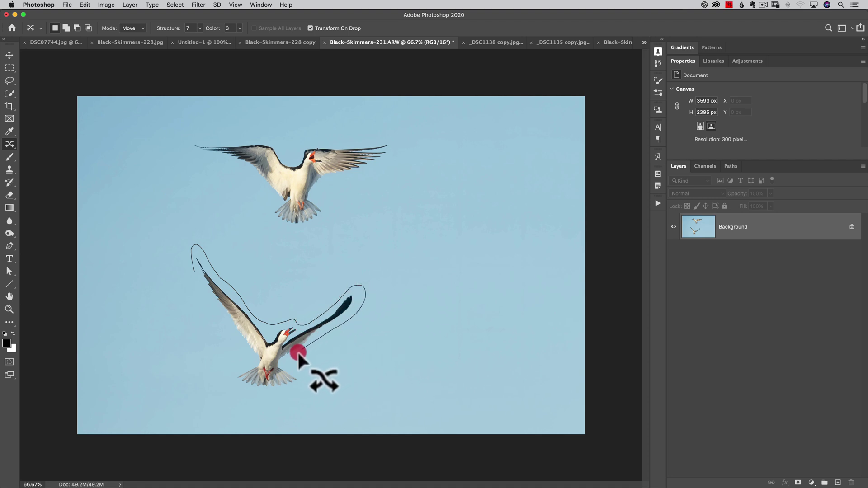
left_click_drag(232, 376, 196, 277)
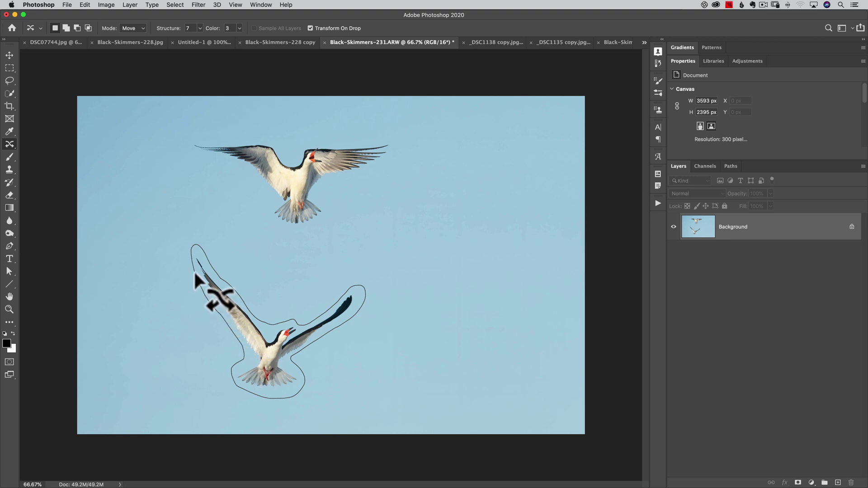
mouse_move(251, 331)
left_mouse_down()
mouse_move(264, 268)
mouse_move(256, 250)
mouse_move(250, 254)
left_mouse_up()
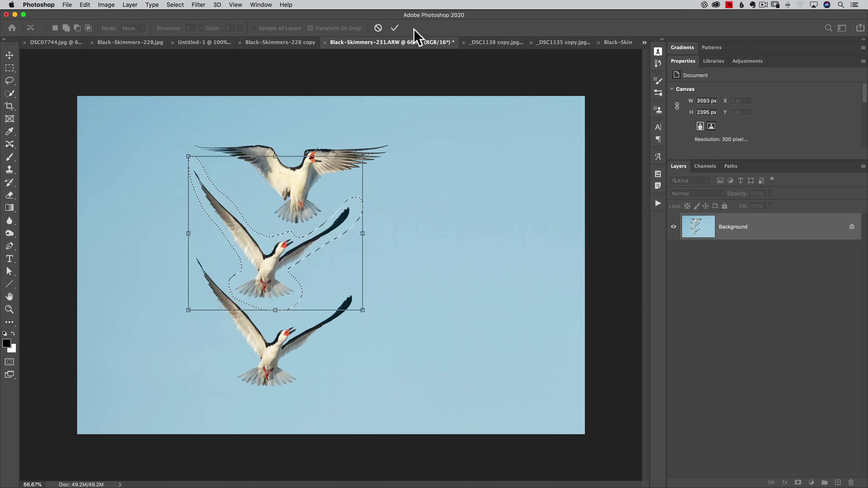
left_click(396, 27)
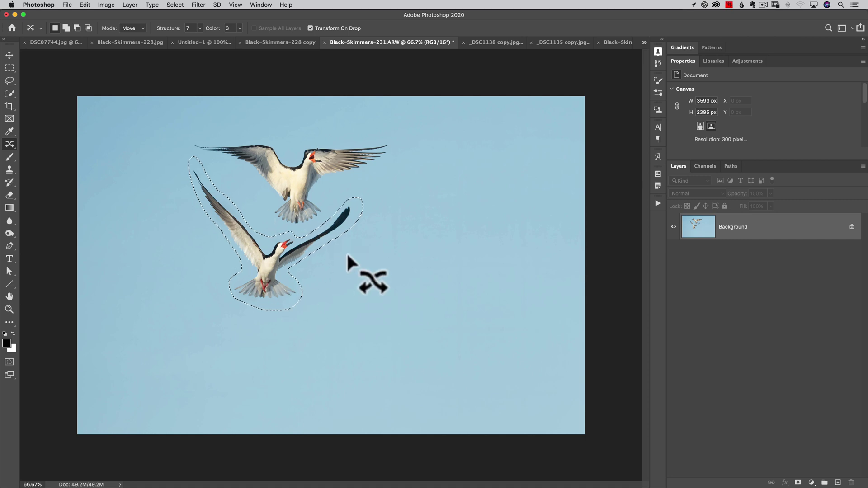
key("ctrl+plus")
key("ctrl+plus")
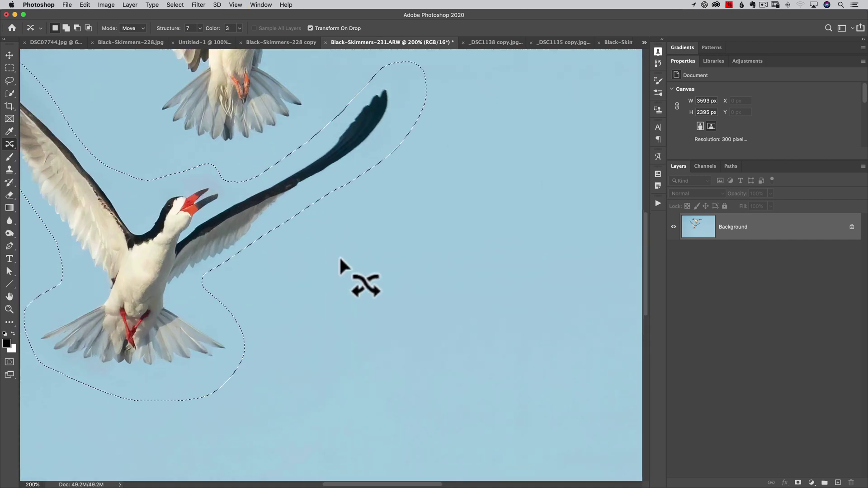
left_click_drag(281, 233, 421, 303)
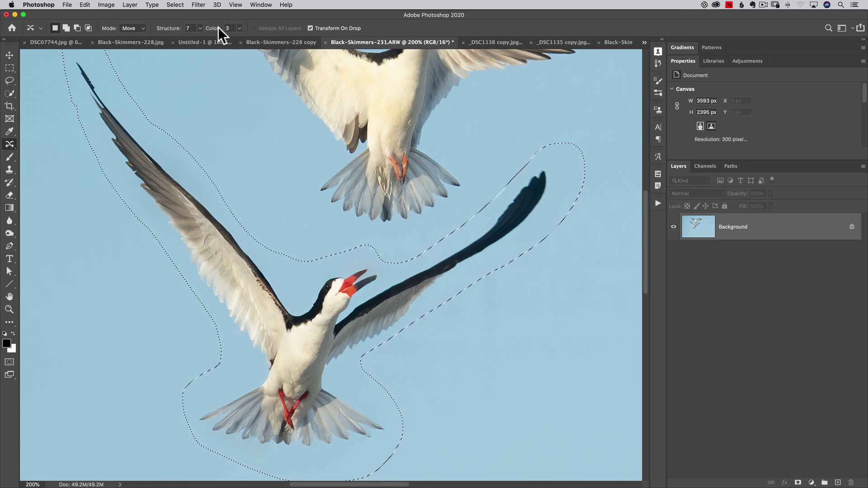
left_click_drag(199, 28, 172, 37)
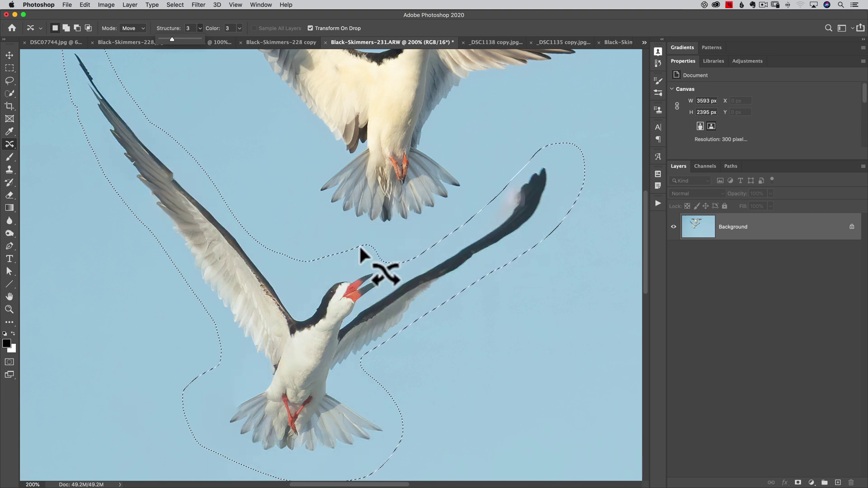
left_click_drag(176, 39, 221, 38)
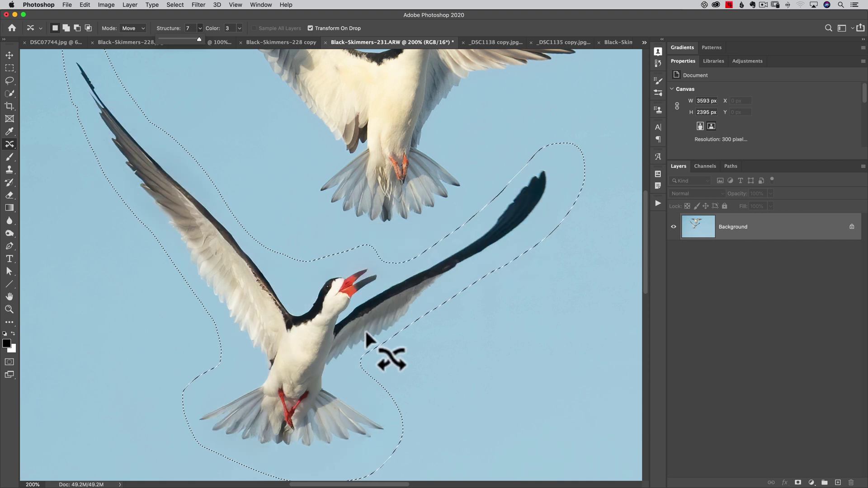
left_click(241, 26)
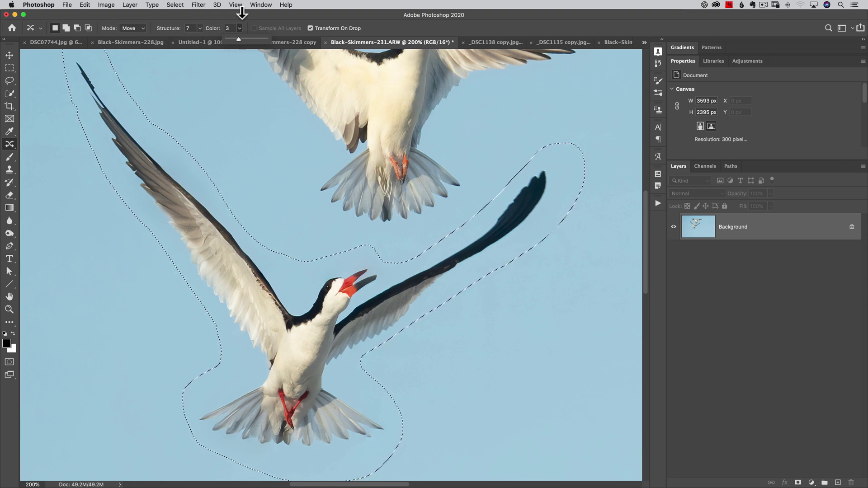
left_click(240, 14)
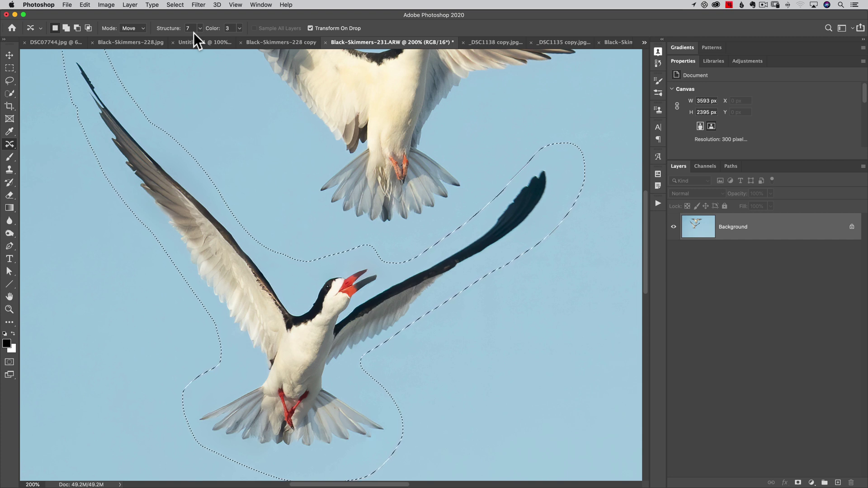
Deselect the moved bird via Select > Deselect and zoom out to the whole photo
left_click(176, 7)
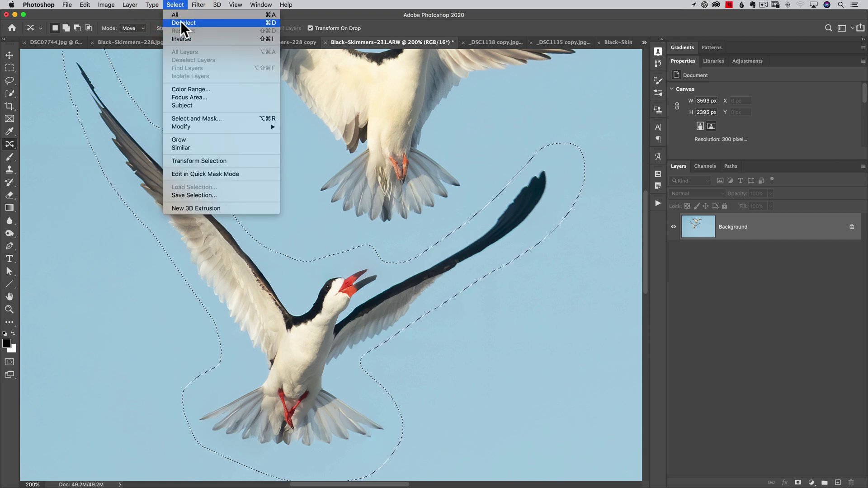
left_click(185, 23)
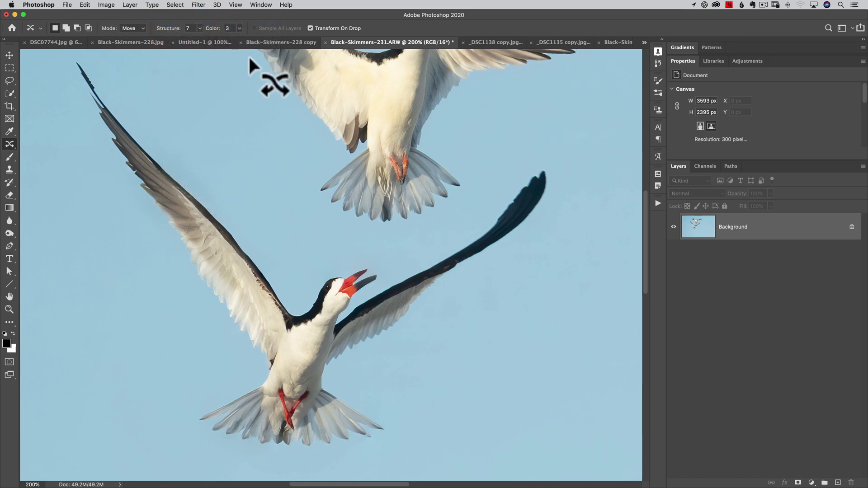
key("super+minus")
key("super+minus")
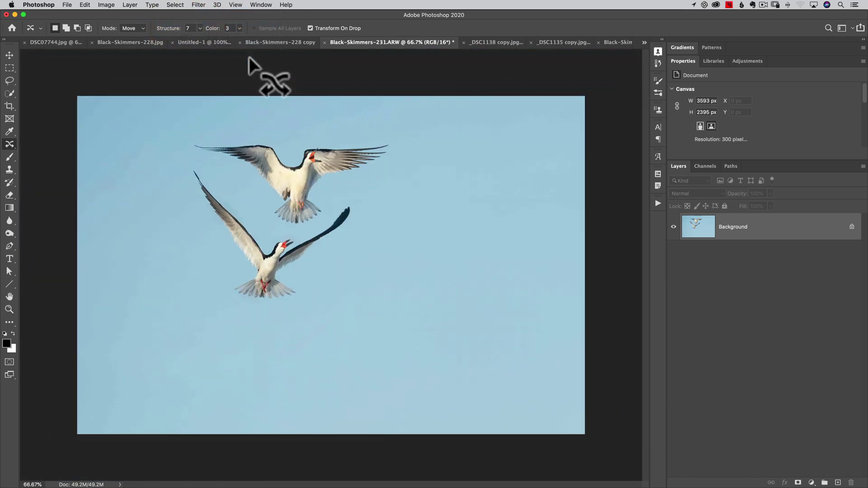
Crop freely, without the 4:5 ratio, tightly around both skimmers to 1844 × 1658 px
key("c")
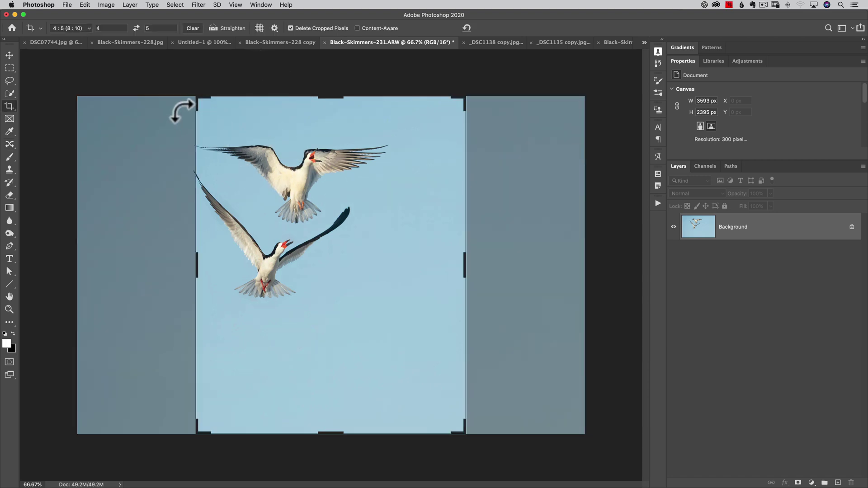
left_click(83, 29)
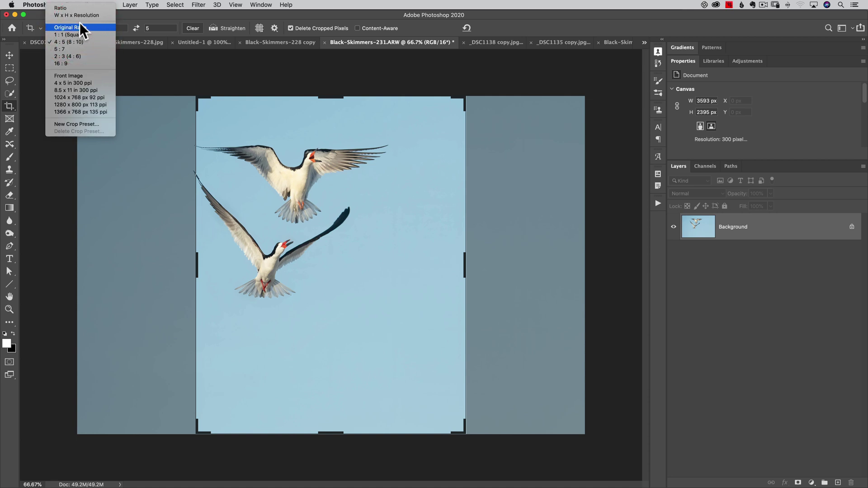
left_click(77, 8)
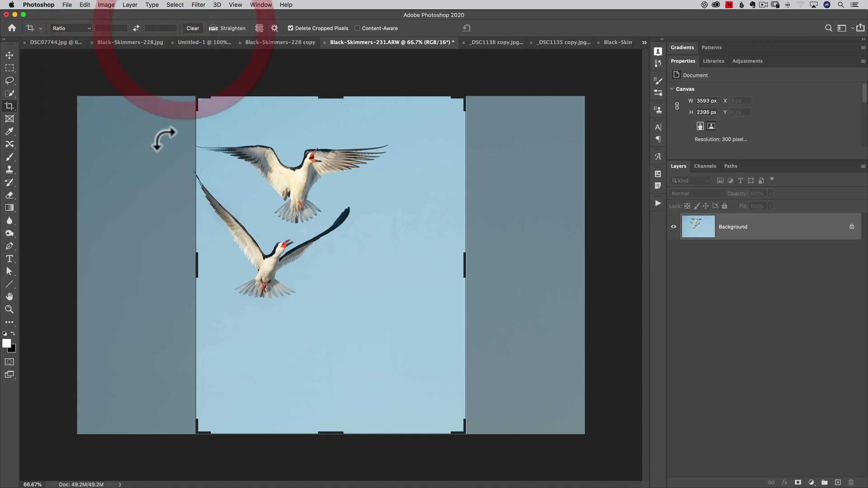
left_click(156, 139)
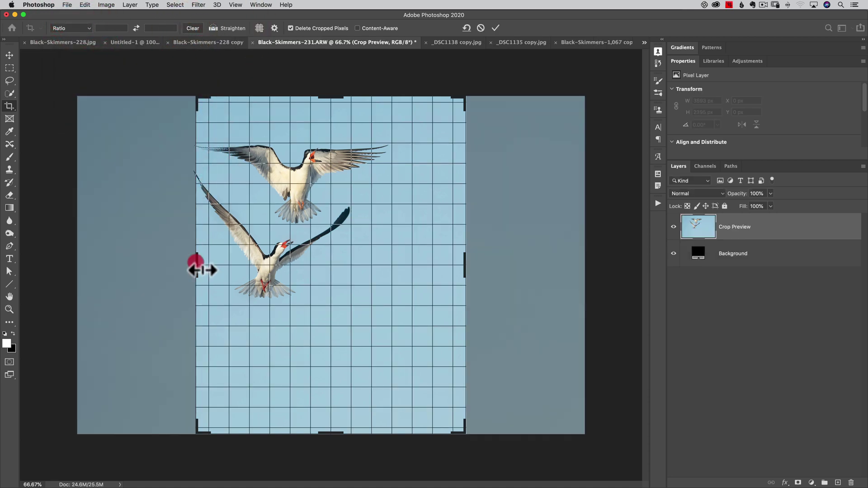
left_click_drag(198, 259, 175, 255)
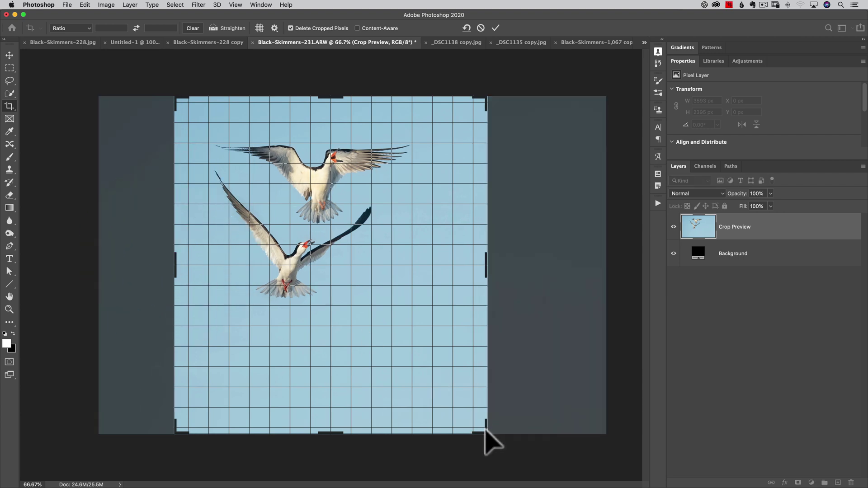
left_click_drag(487, 431, 459, 382)
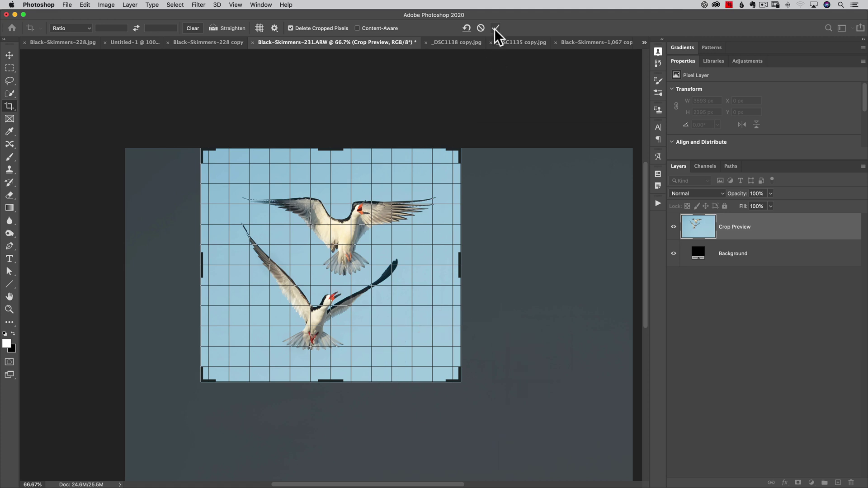
left_click(496, 28)
key("v")
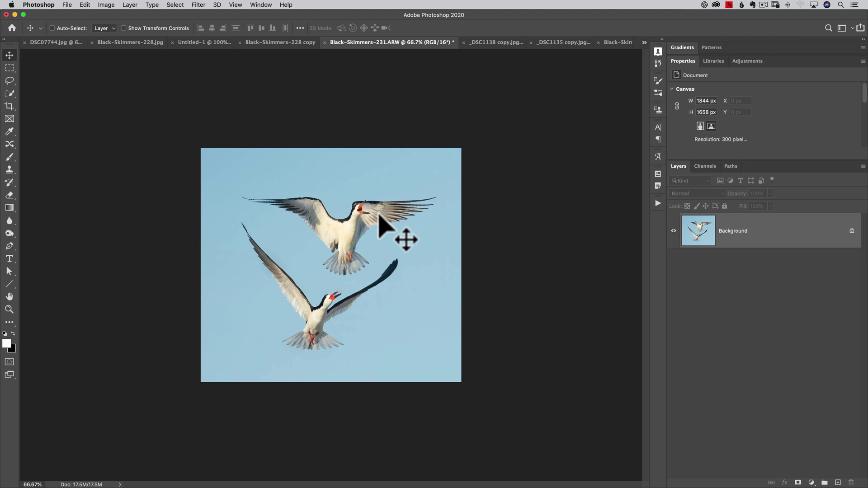
left_click(10, 68)
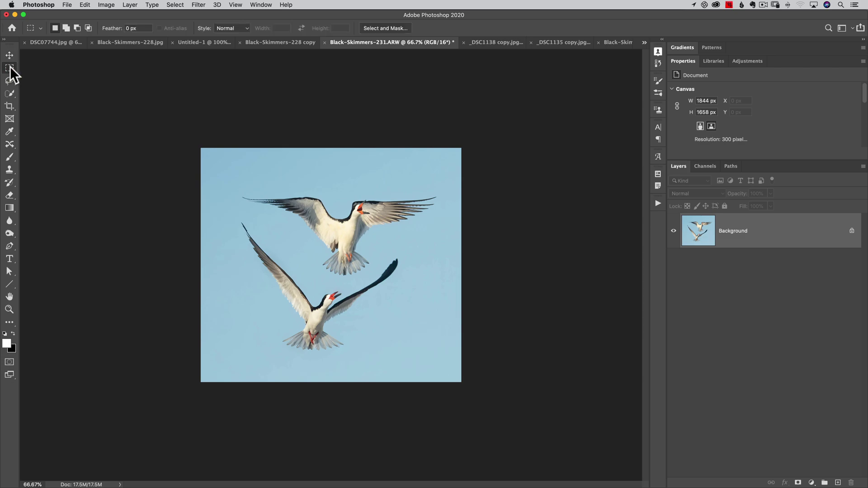